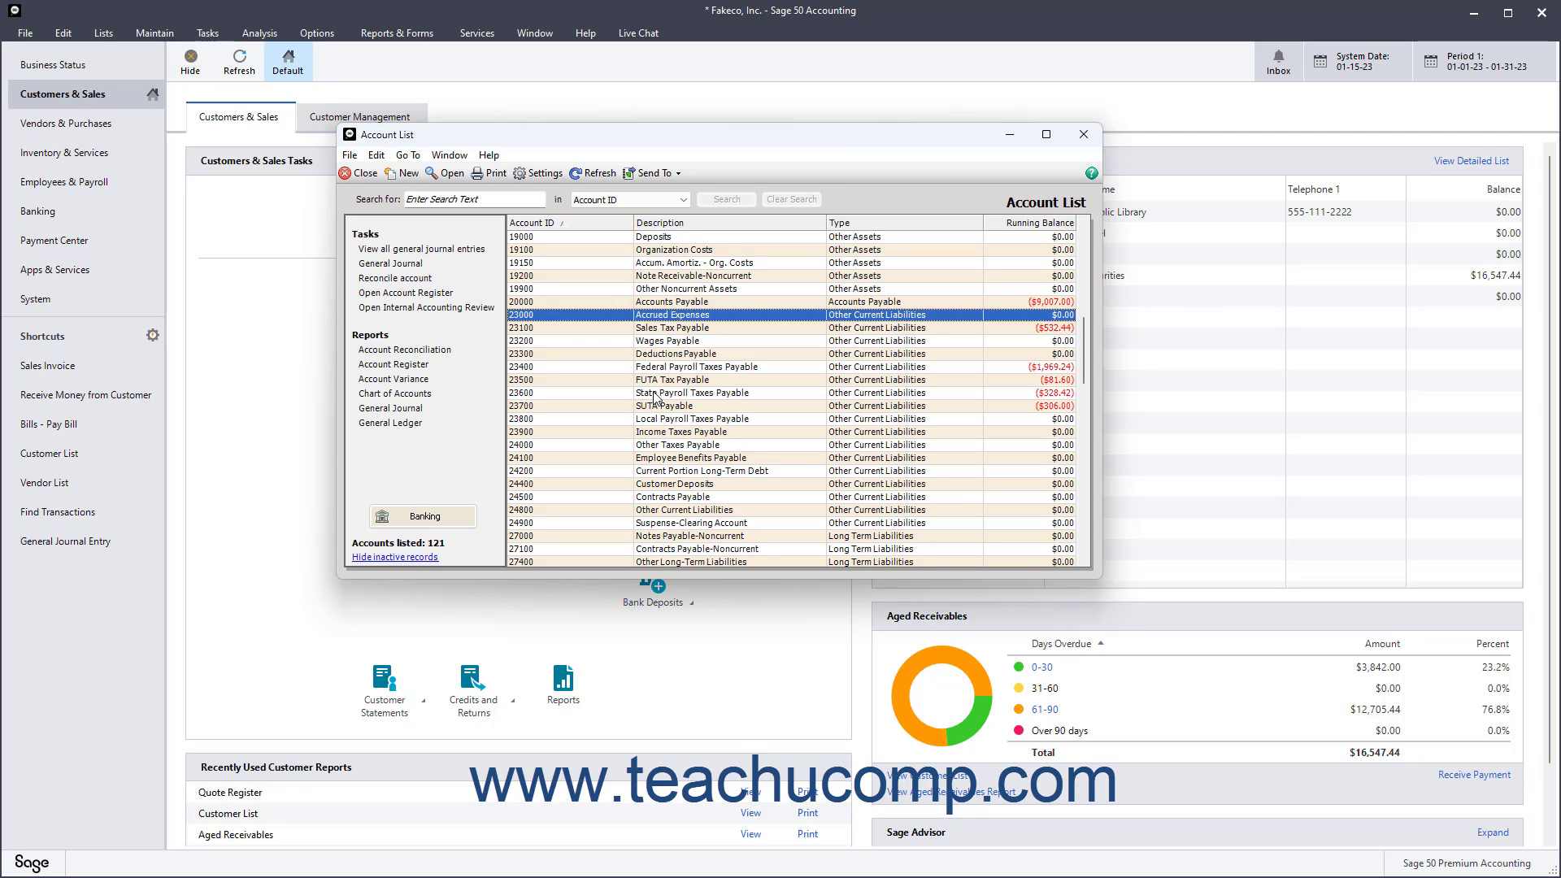
Add account 27000-0001 'Car Loan' with type Long Term Liabilities and save it.
left_click(902, 315)
left_click(872, 536)
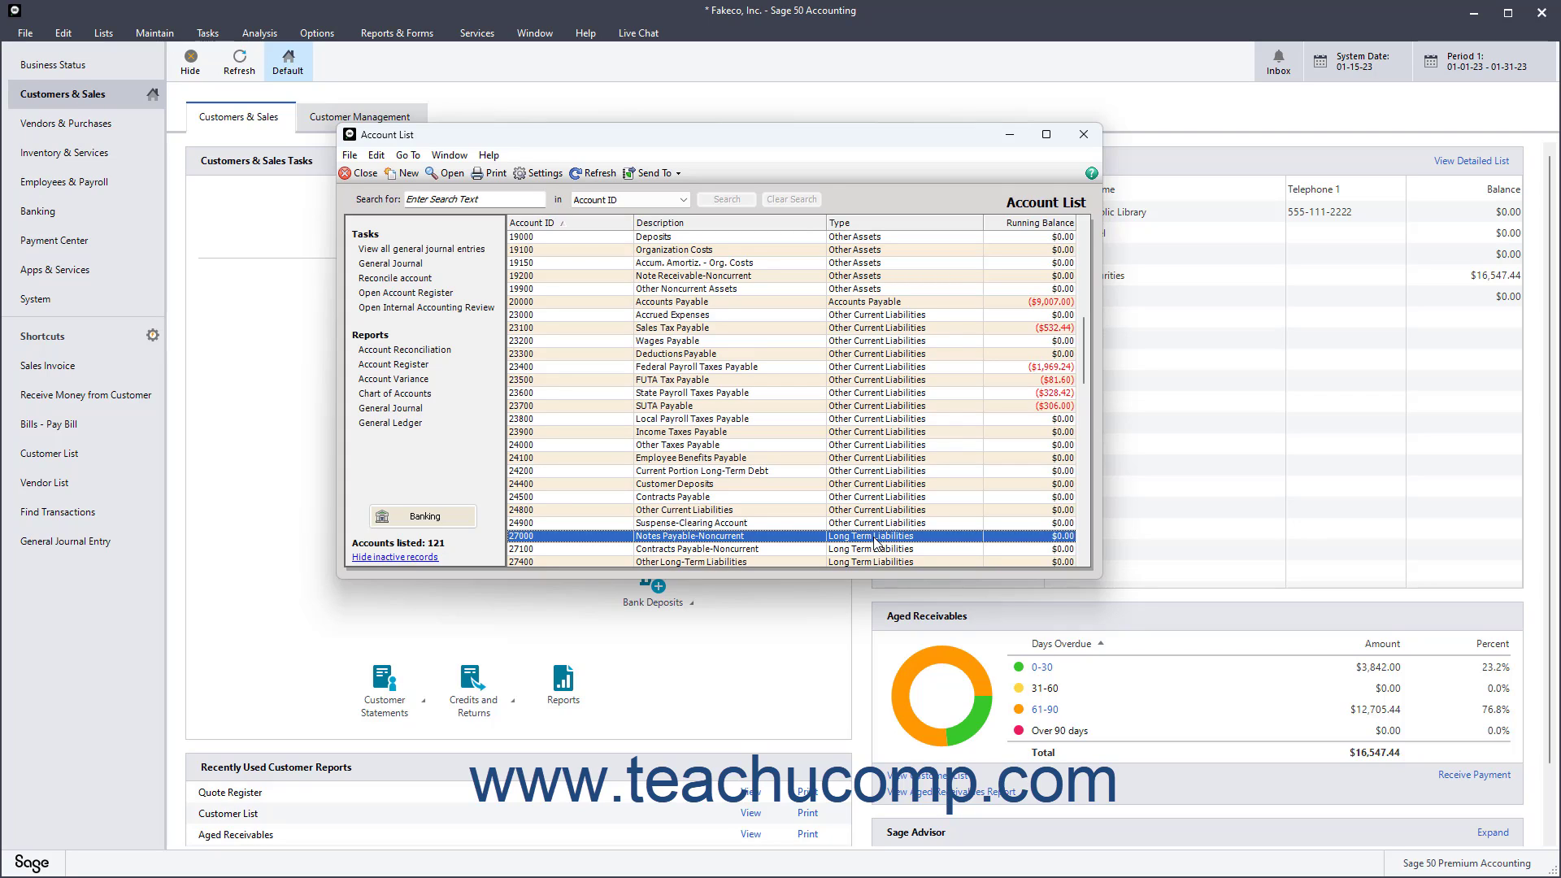
left_click(154, 33)
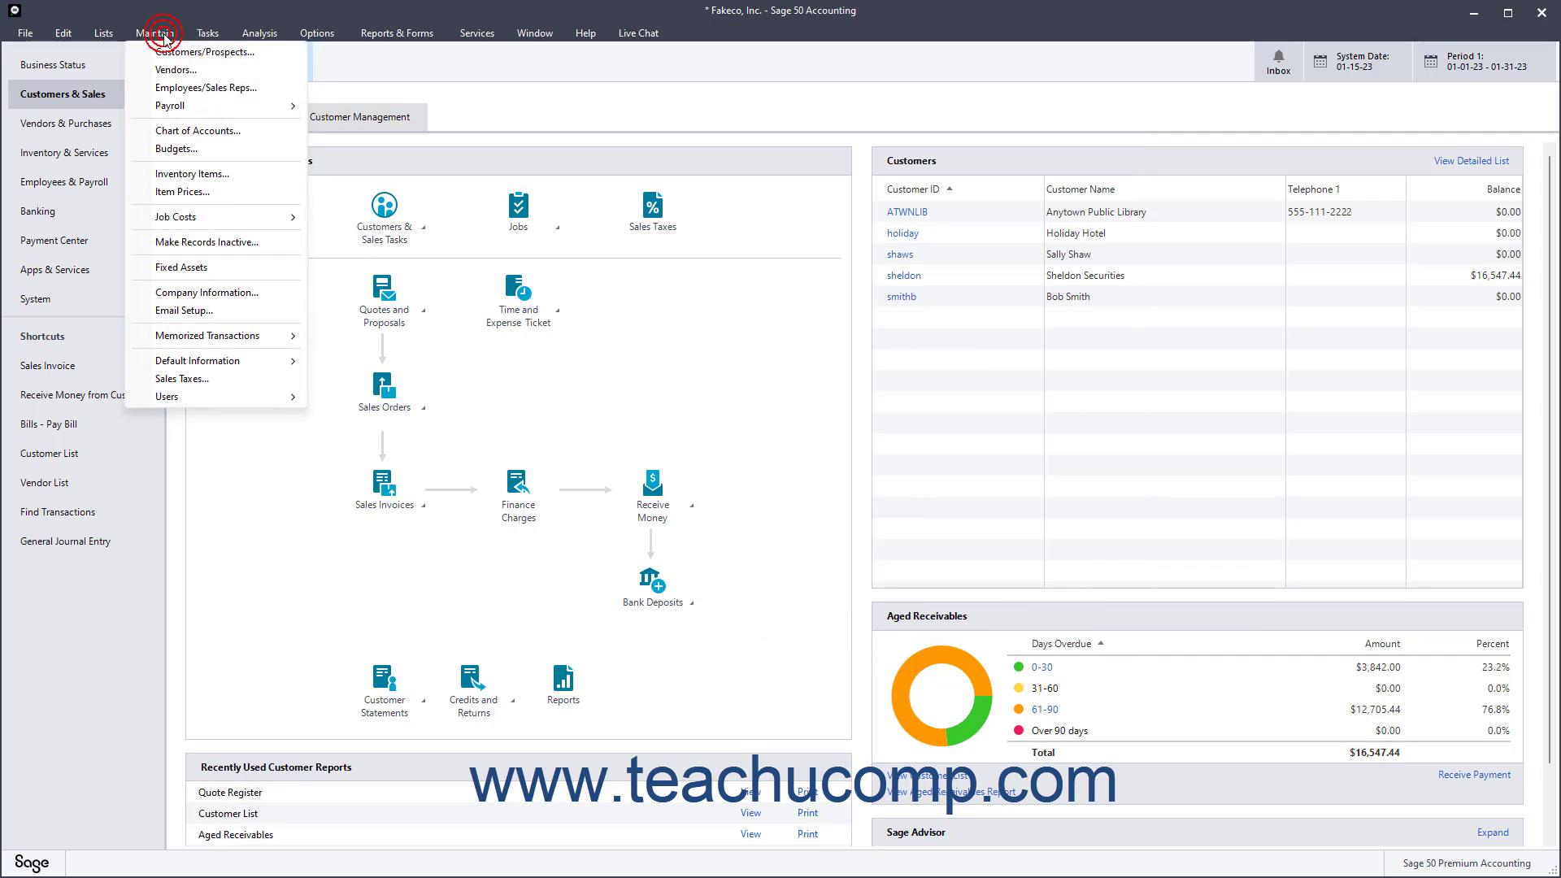
left_click(196, 131)
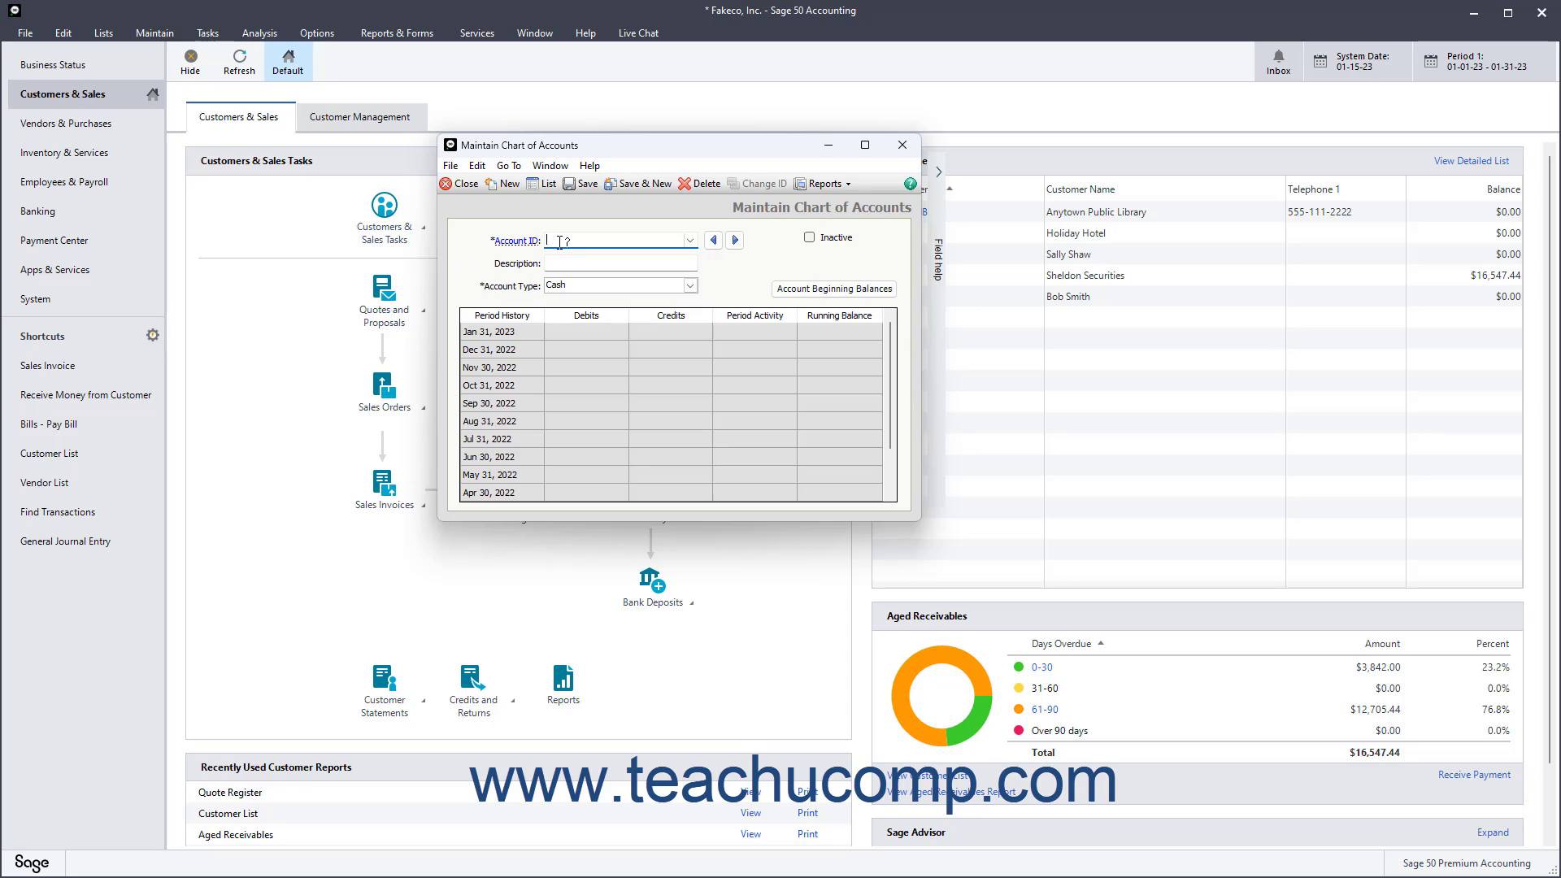
type("20000-0001")
key("Tab")
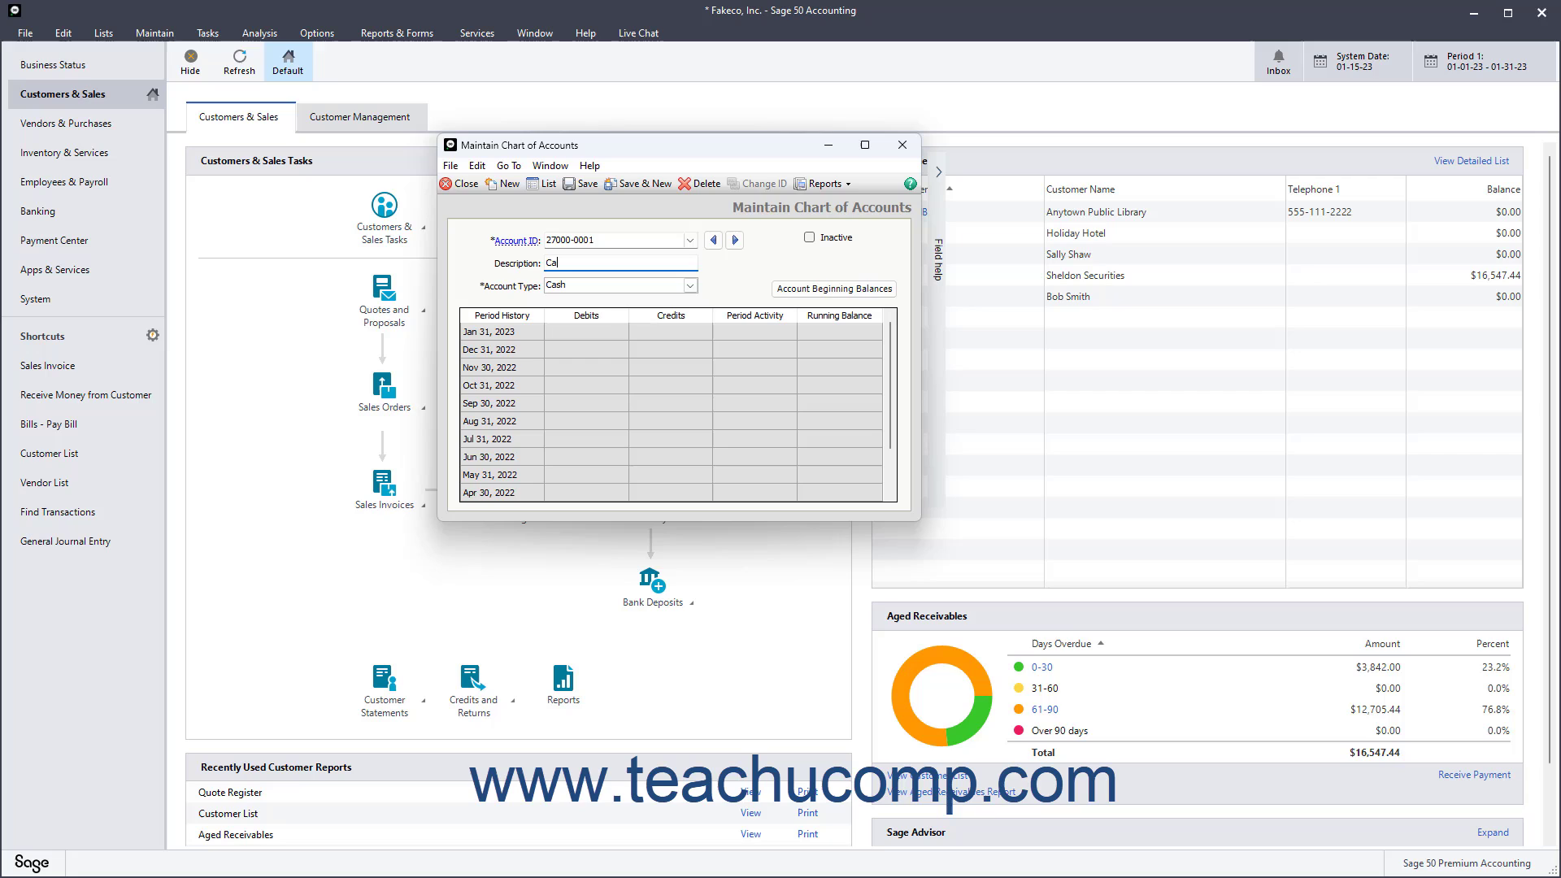
type("Car Loan")
left_click(690, 285)
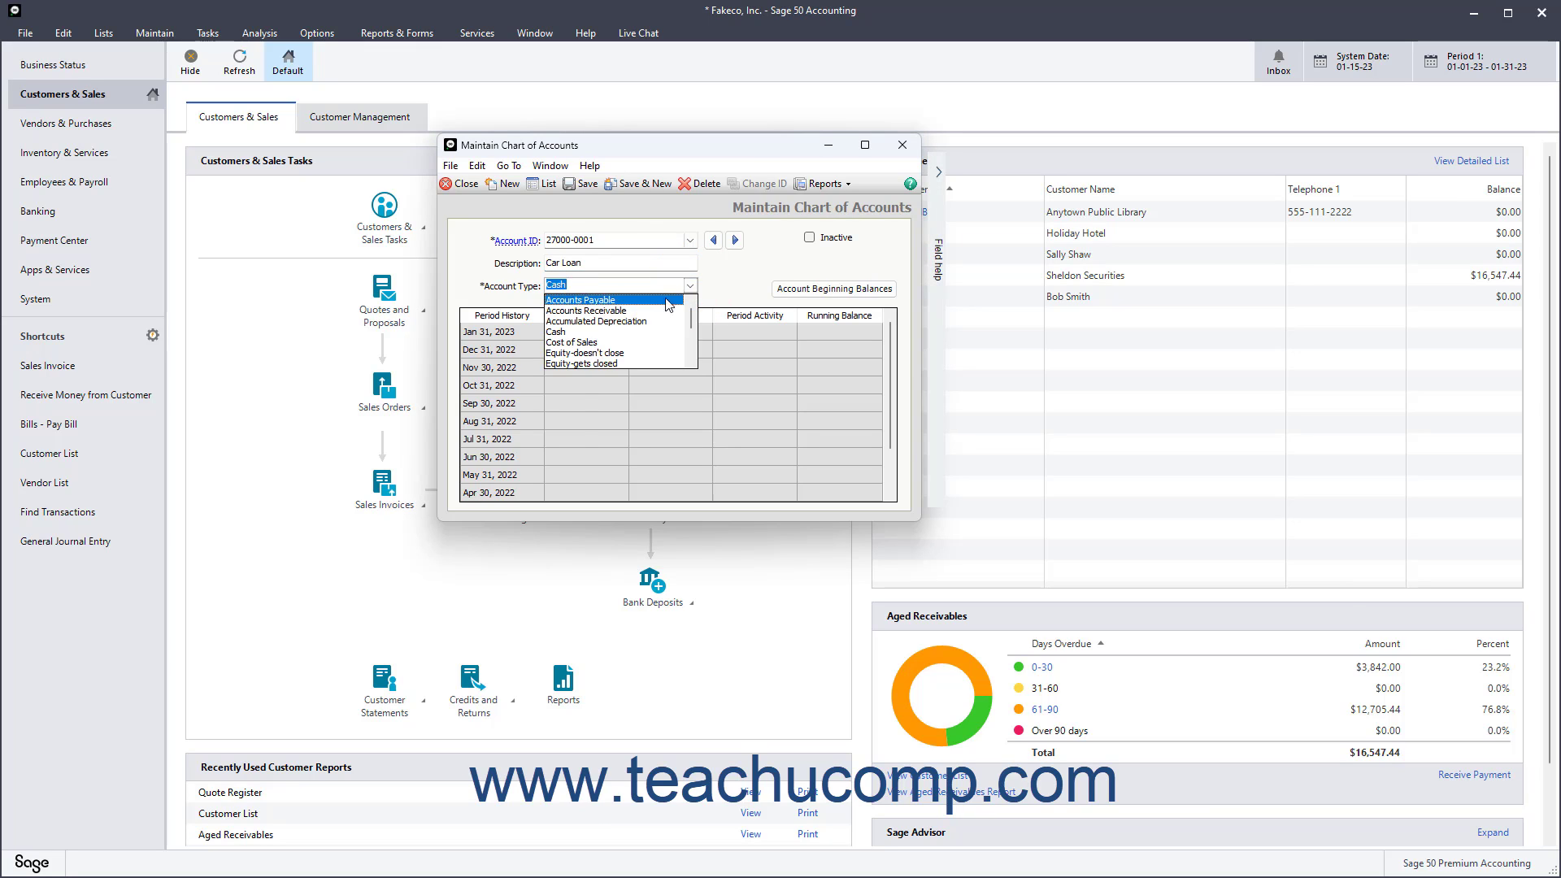
scroll(655, 323, "down", 2)
scroll(654, 324, "down", 3)
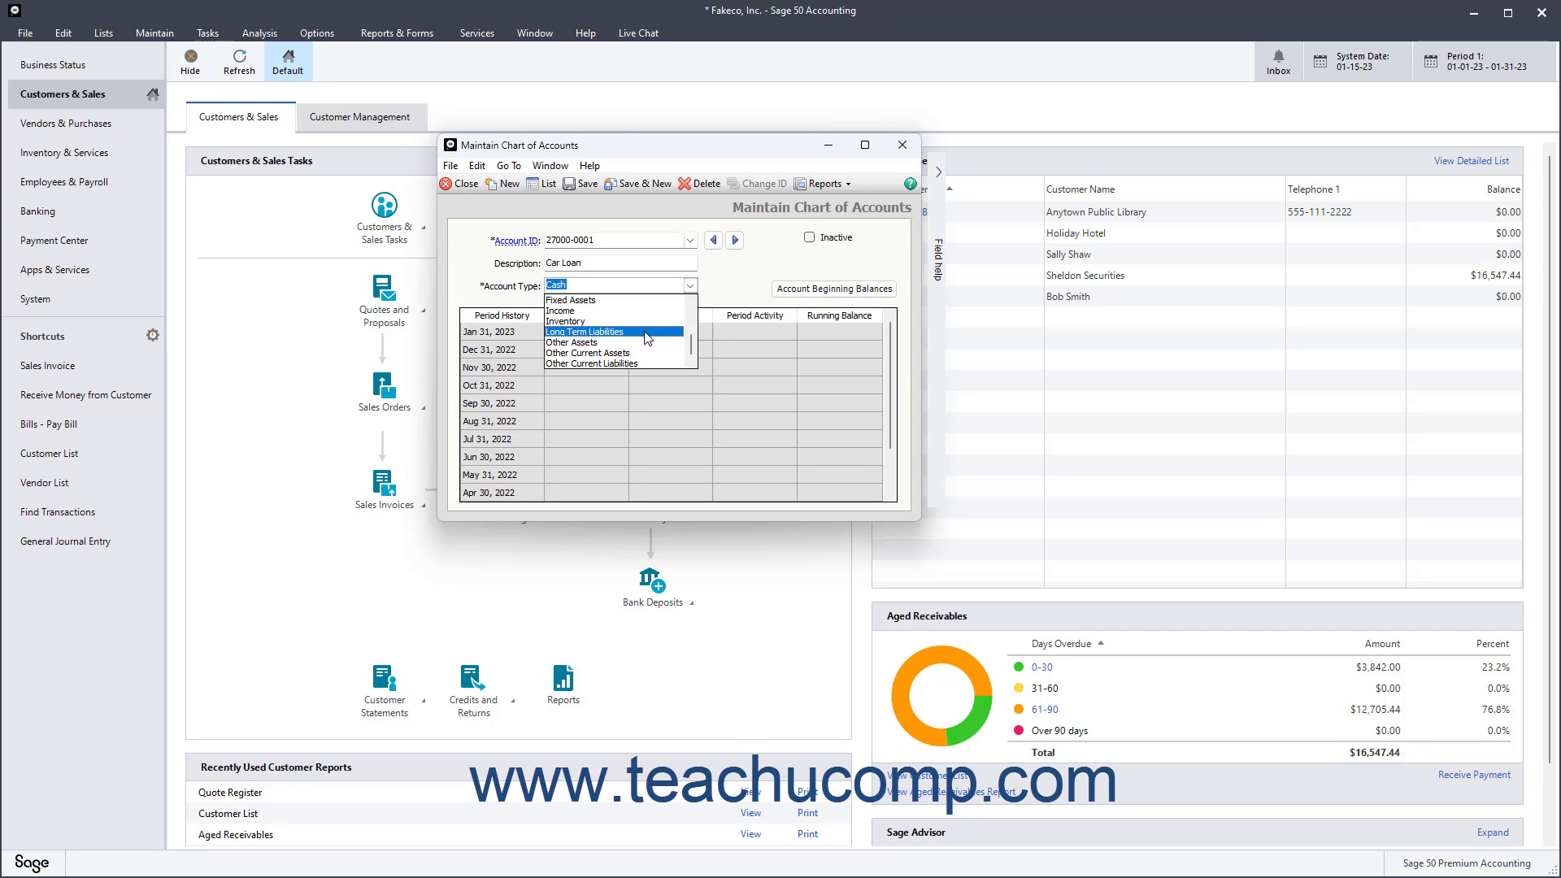
left_click(646, 333)
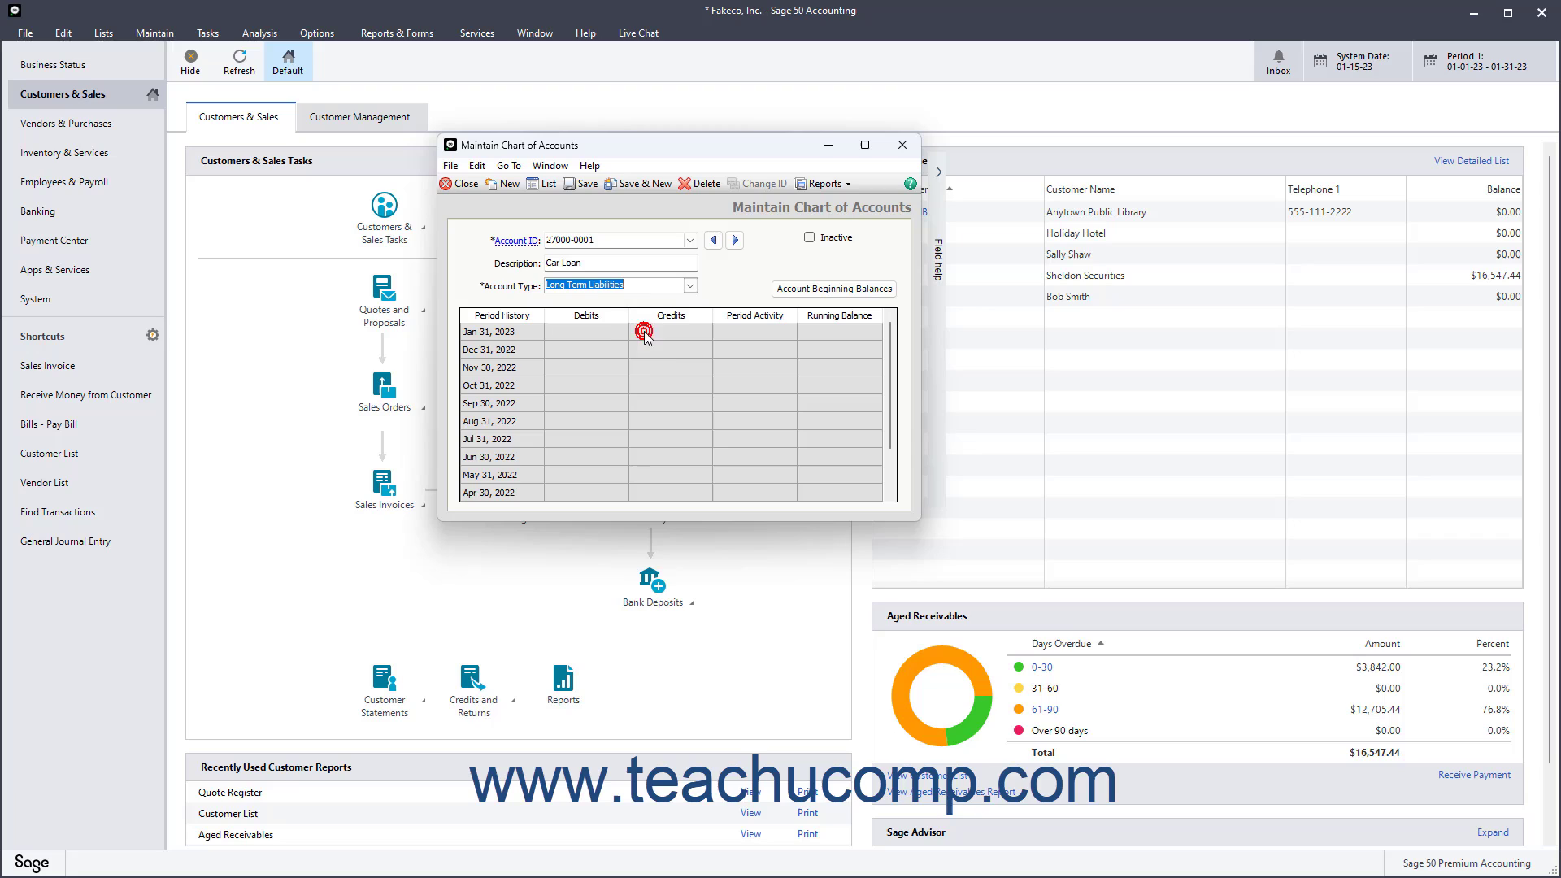
left_click(586, 183)
Close the Maintain Chart of Accounts window after saving Car Loan.
left_click(467, 183)
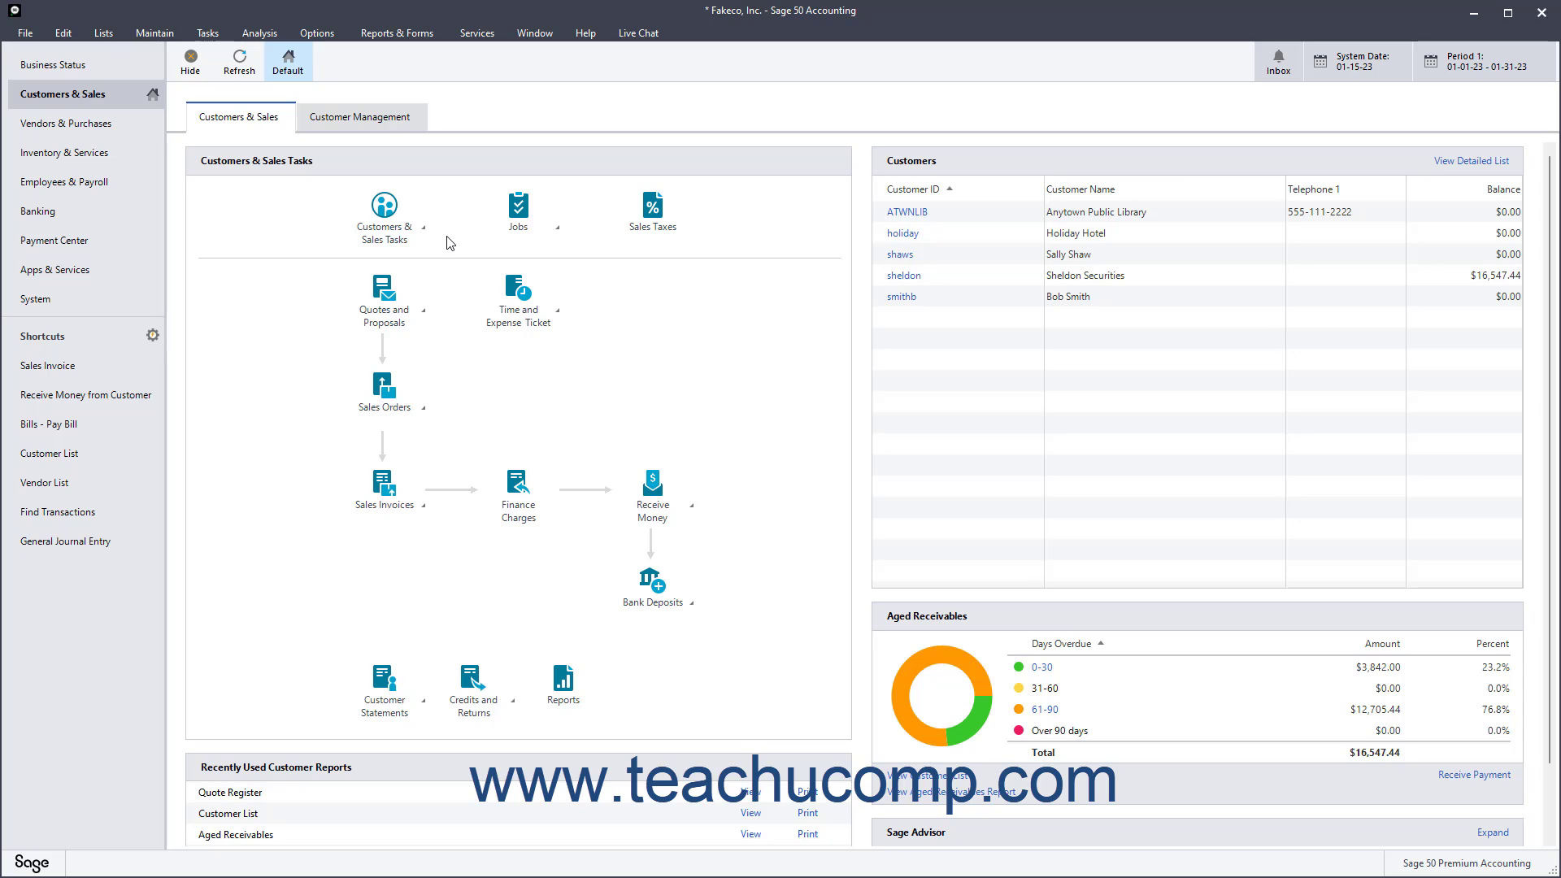
Open a new General Journal Entry dated Jan 15, 2023 with reference CARLOAN11523.
left_click(207, 33)
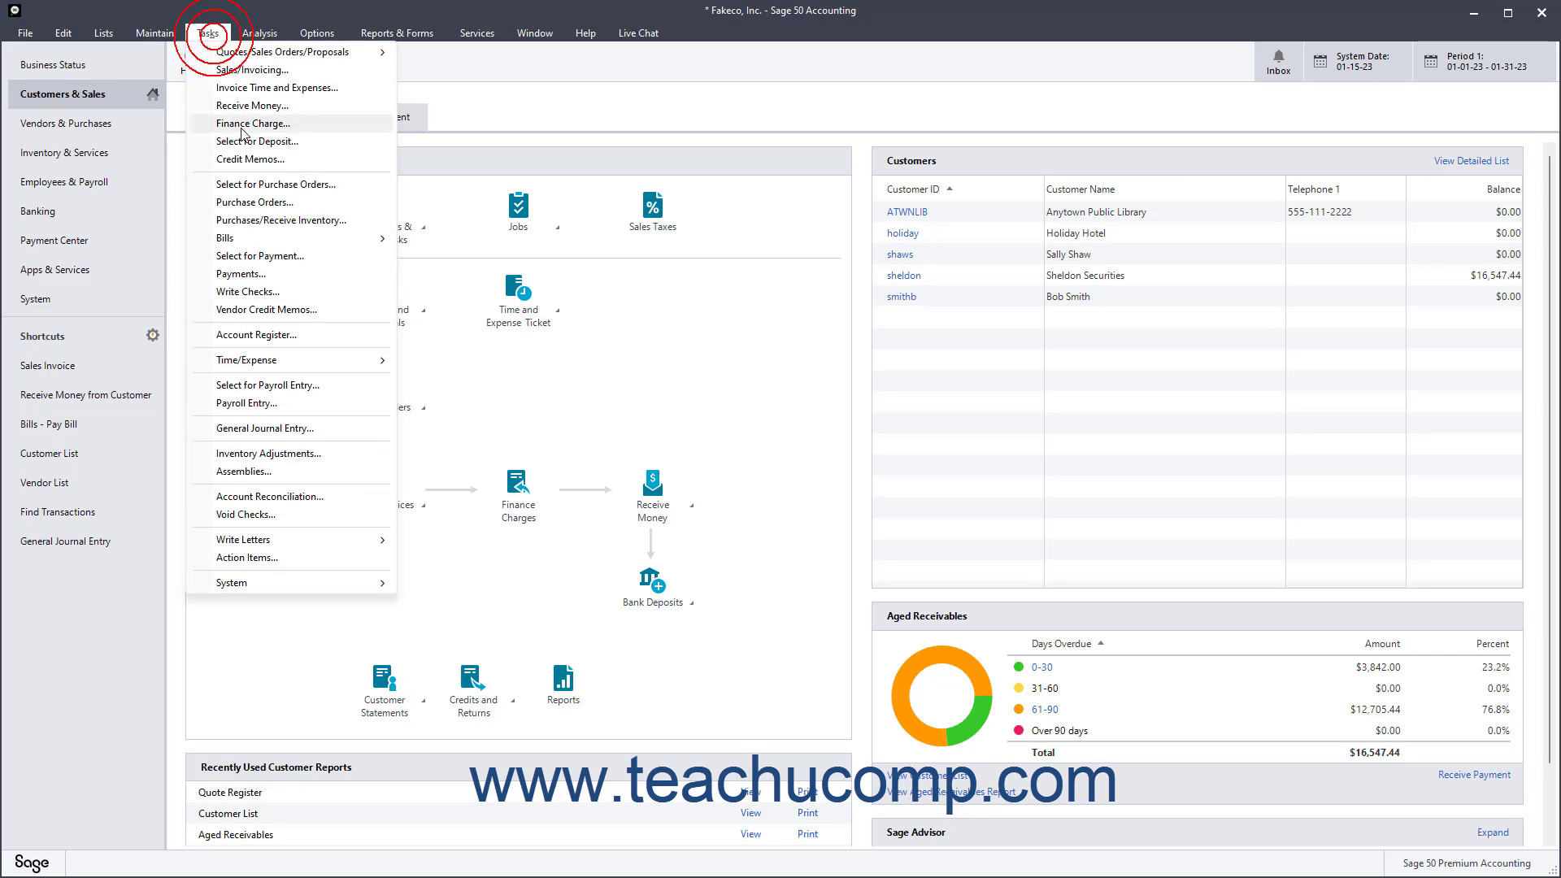
left_click(264, 429)
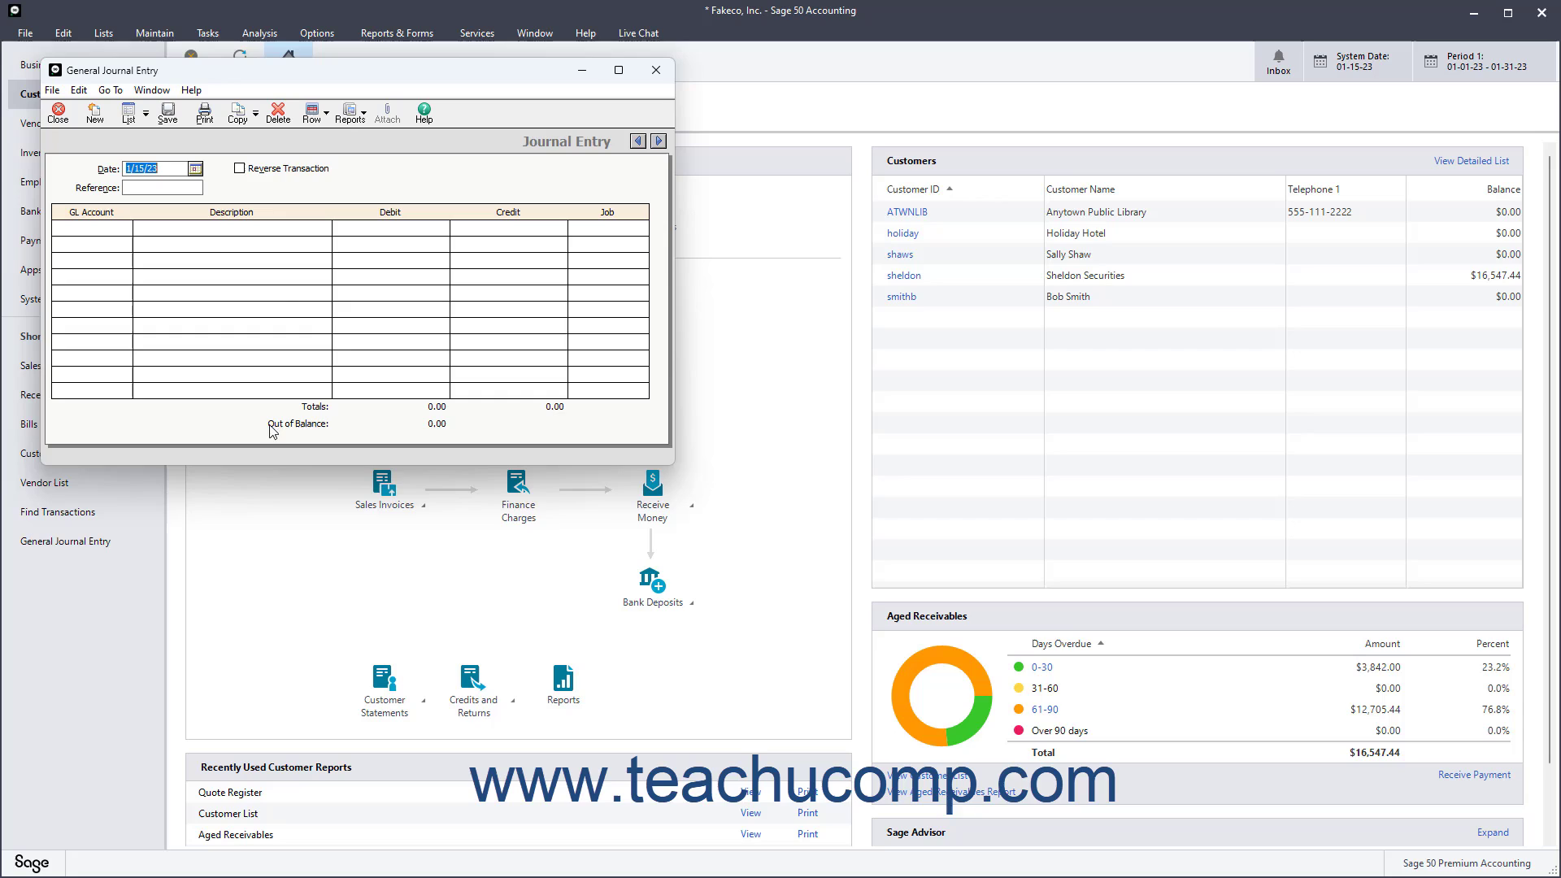
left_click(180, 186)
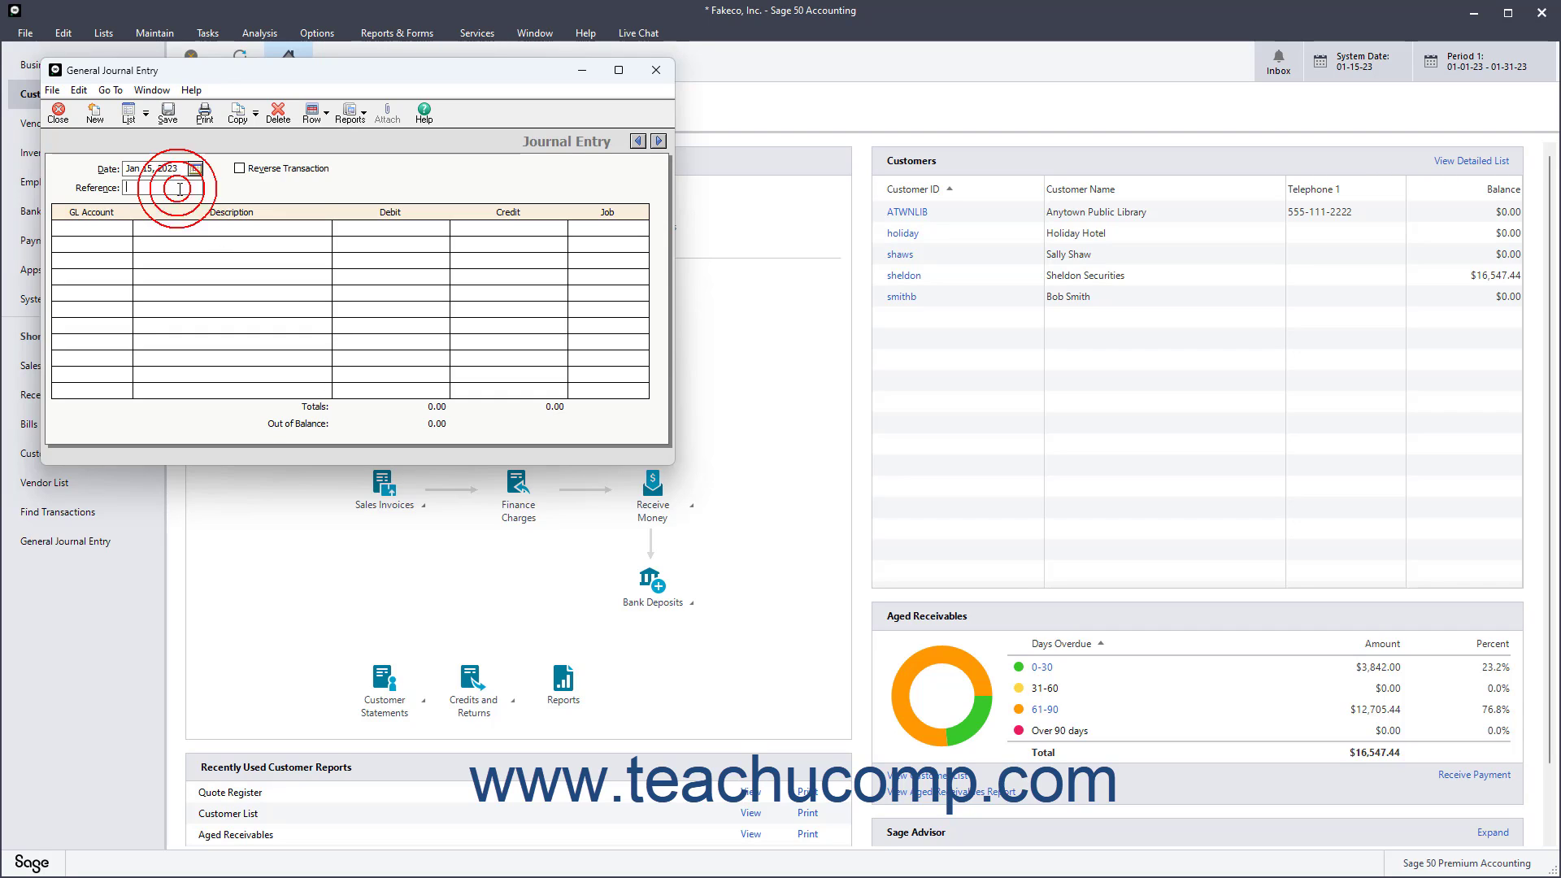
type("CARLOAN11523")
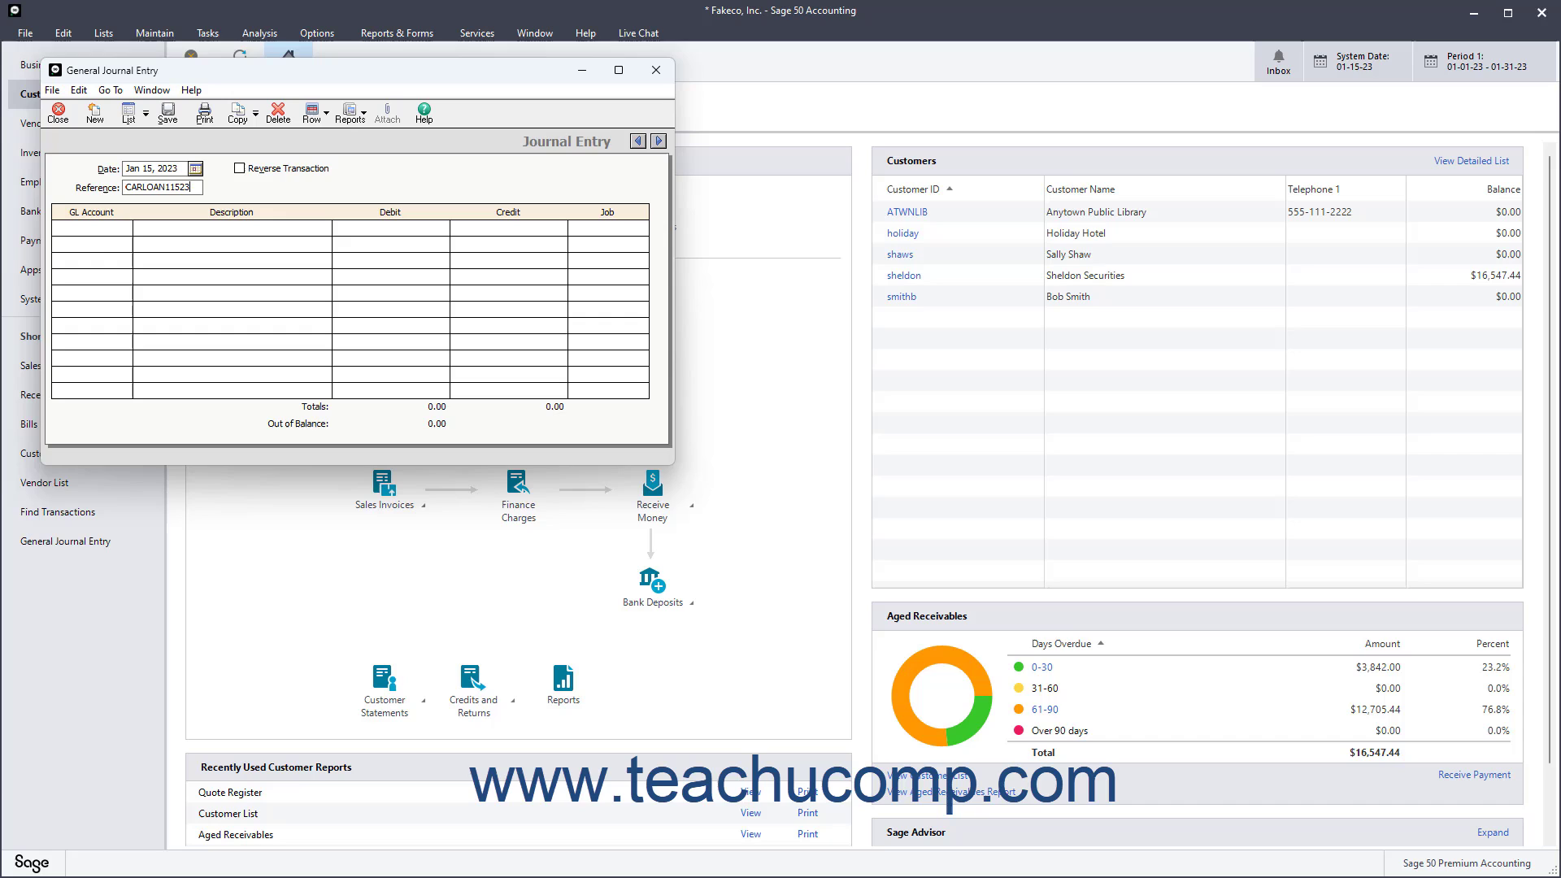
Enter journal line 1 debiting account 15200-01 for 30,000.00.
left_click(106, 231)
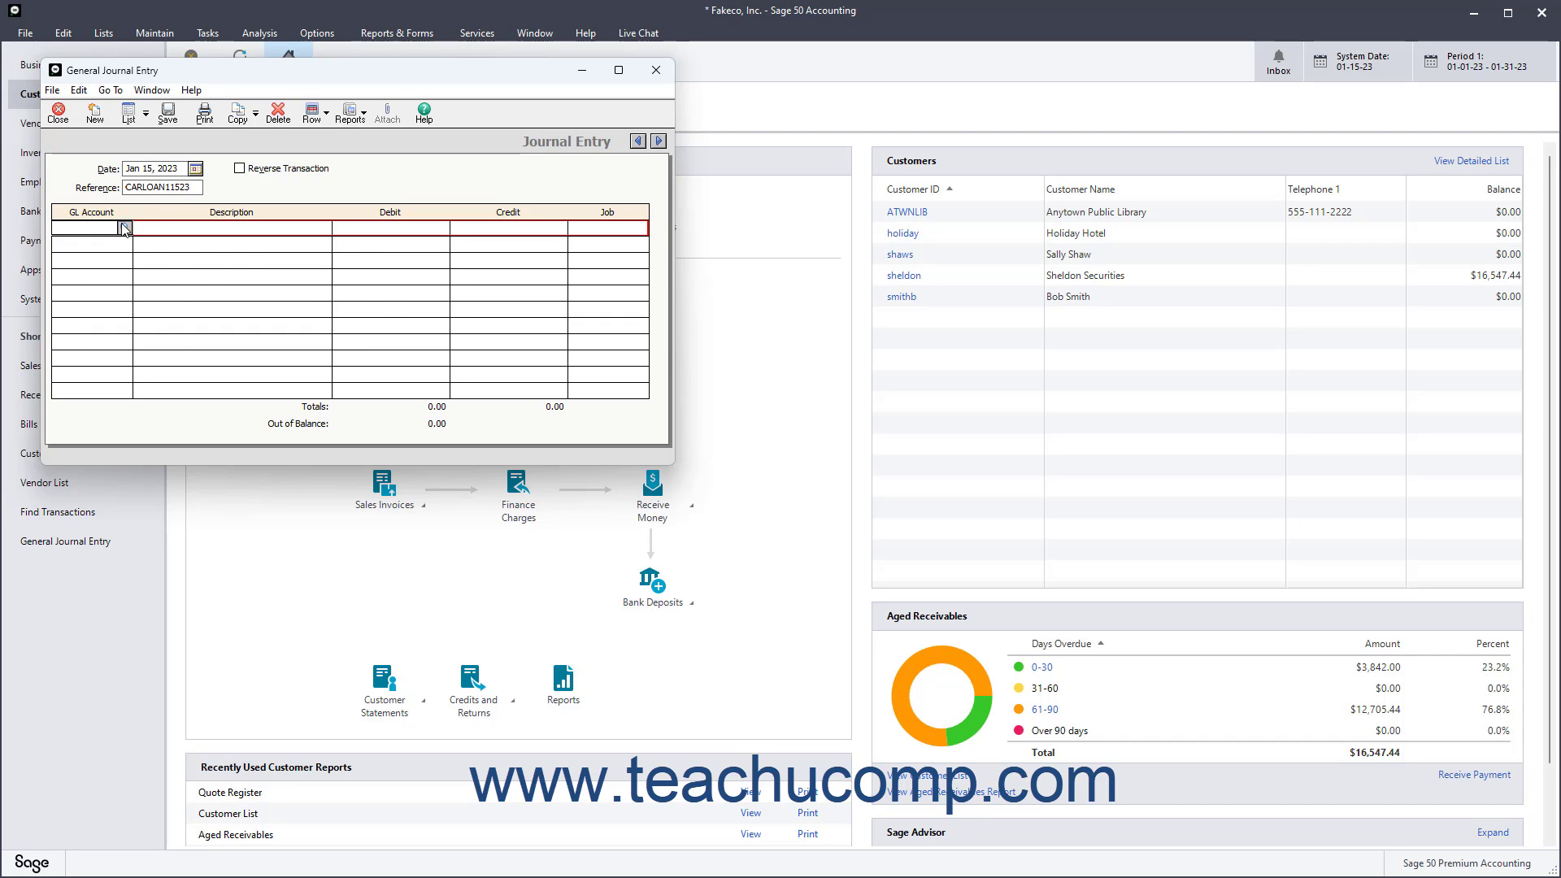
left_click(124, 228)
scroll(167, 301, "down", 2)
scroll(170, 298, "down", 2)
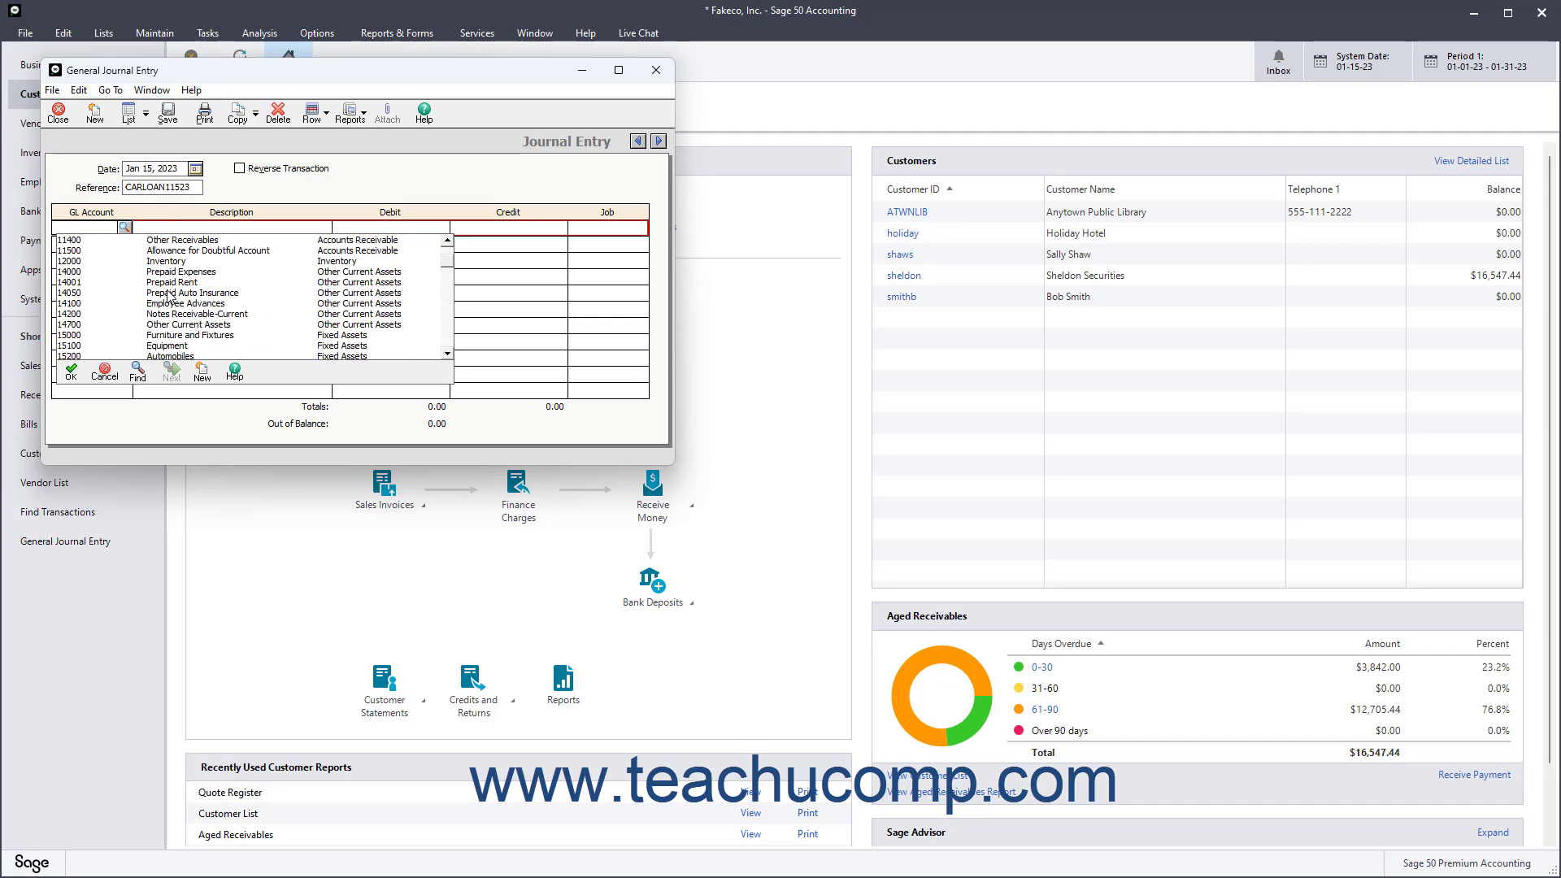
scroll(183, 308, "down", 2)
double_click(169, 346)
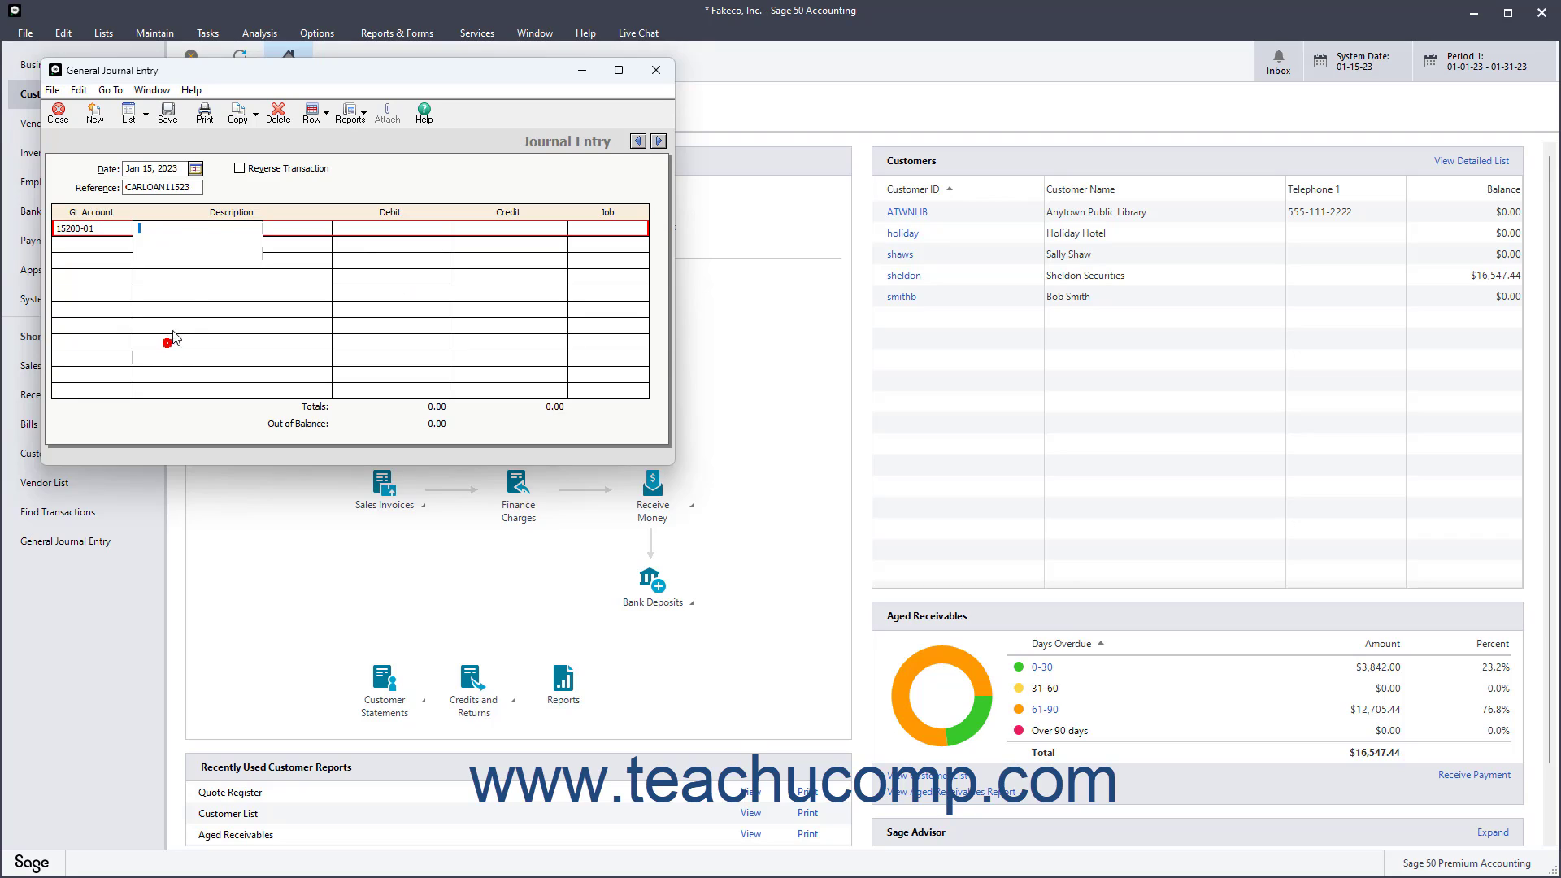
type("Starting balance")
key("Tab")
type("30000")
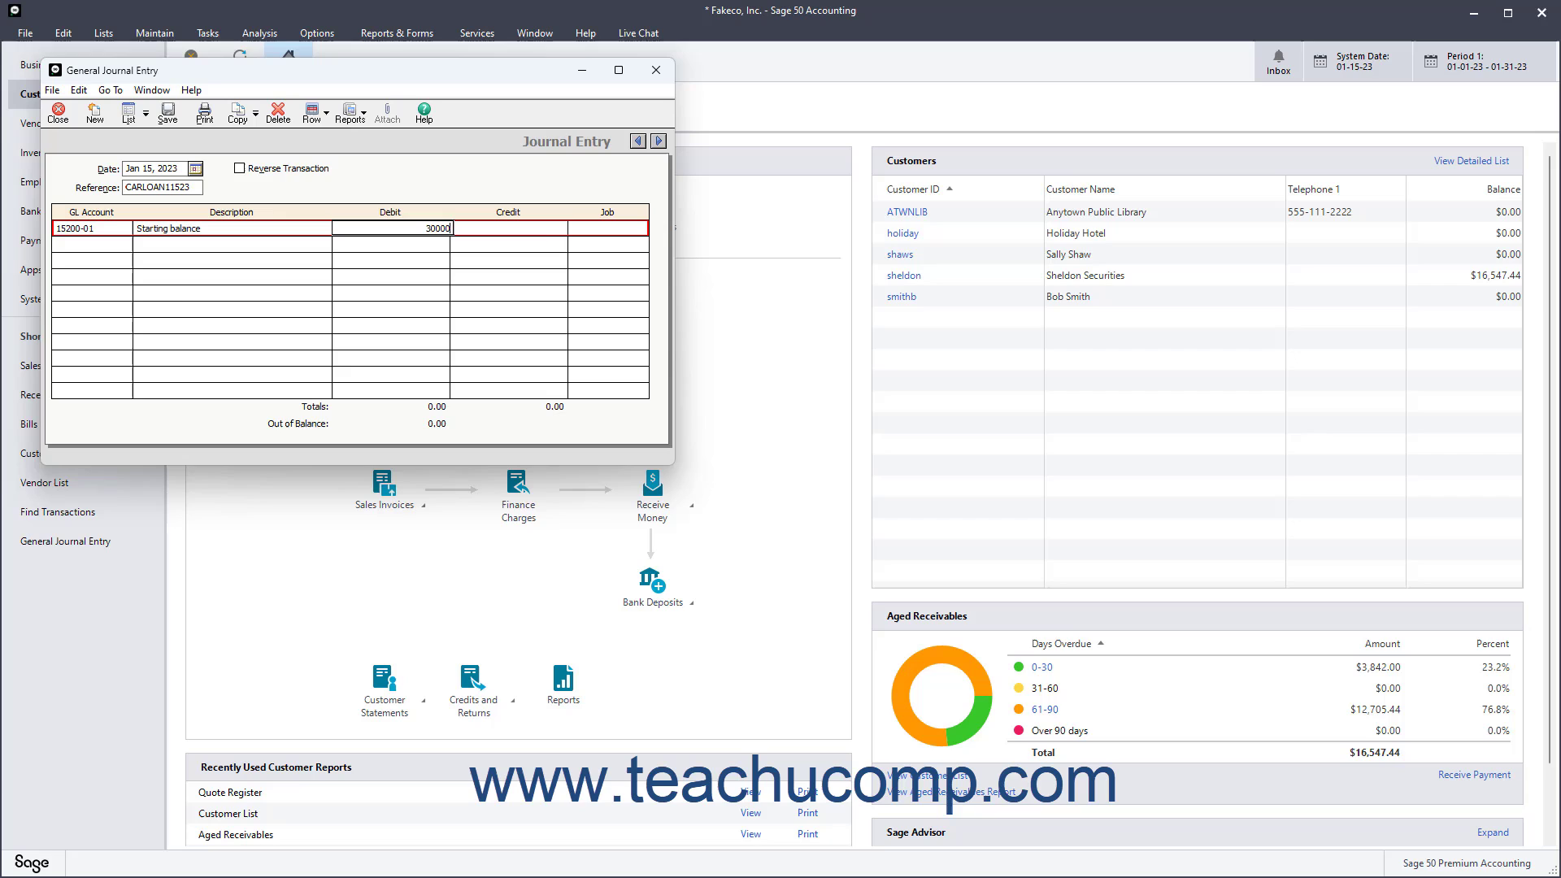
key("Tab")
Enter line 2 crediting 27000-0001 for 30,000.00 and post the entry.
key("Tab")
key("Tab")
type("27000-0001")
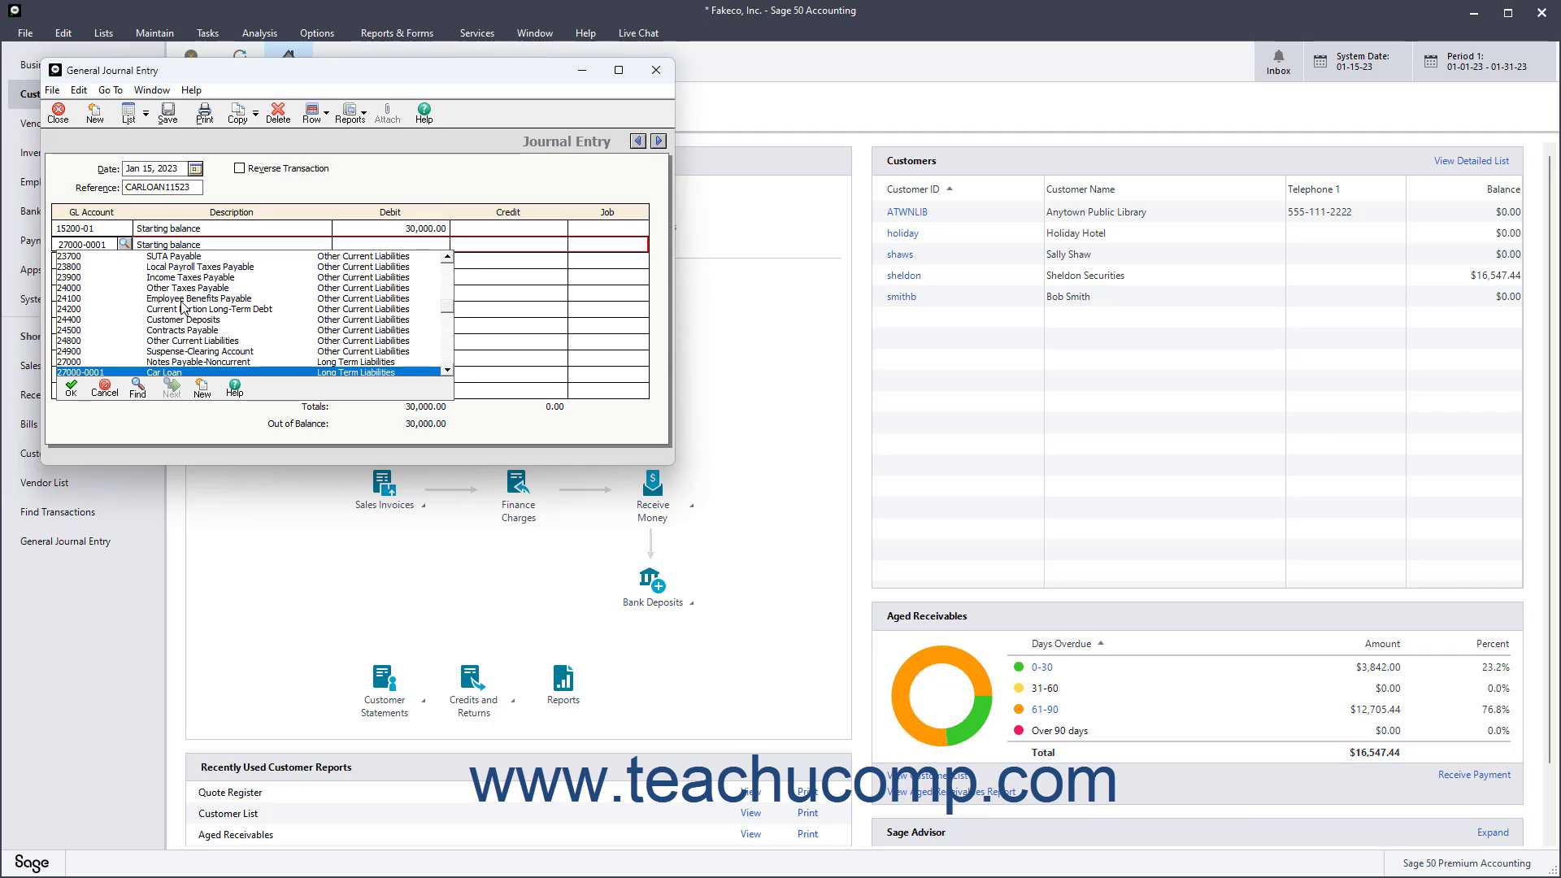
key("Tab")
key("Tab")
key("Tab")
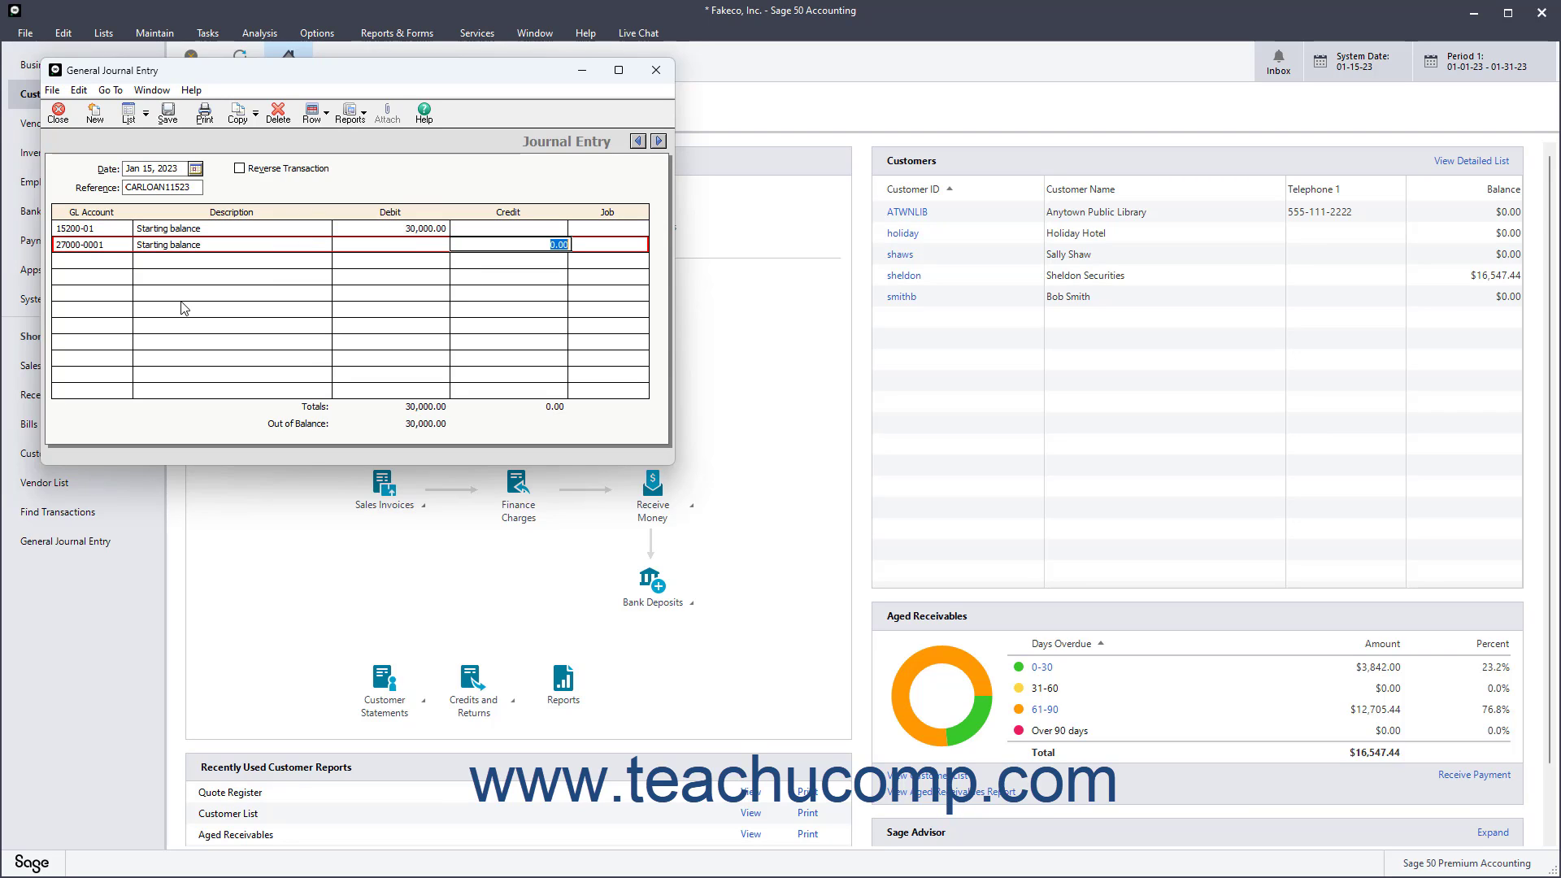
type("30,00")
type("0")
key("Tab")
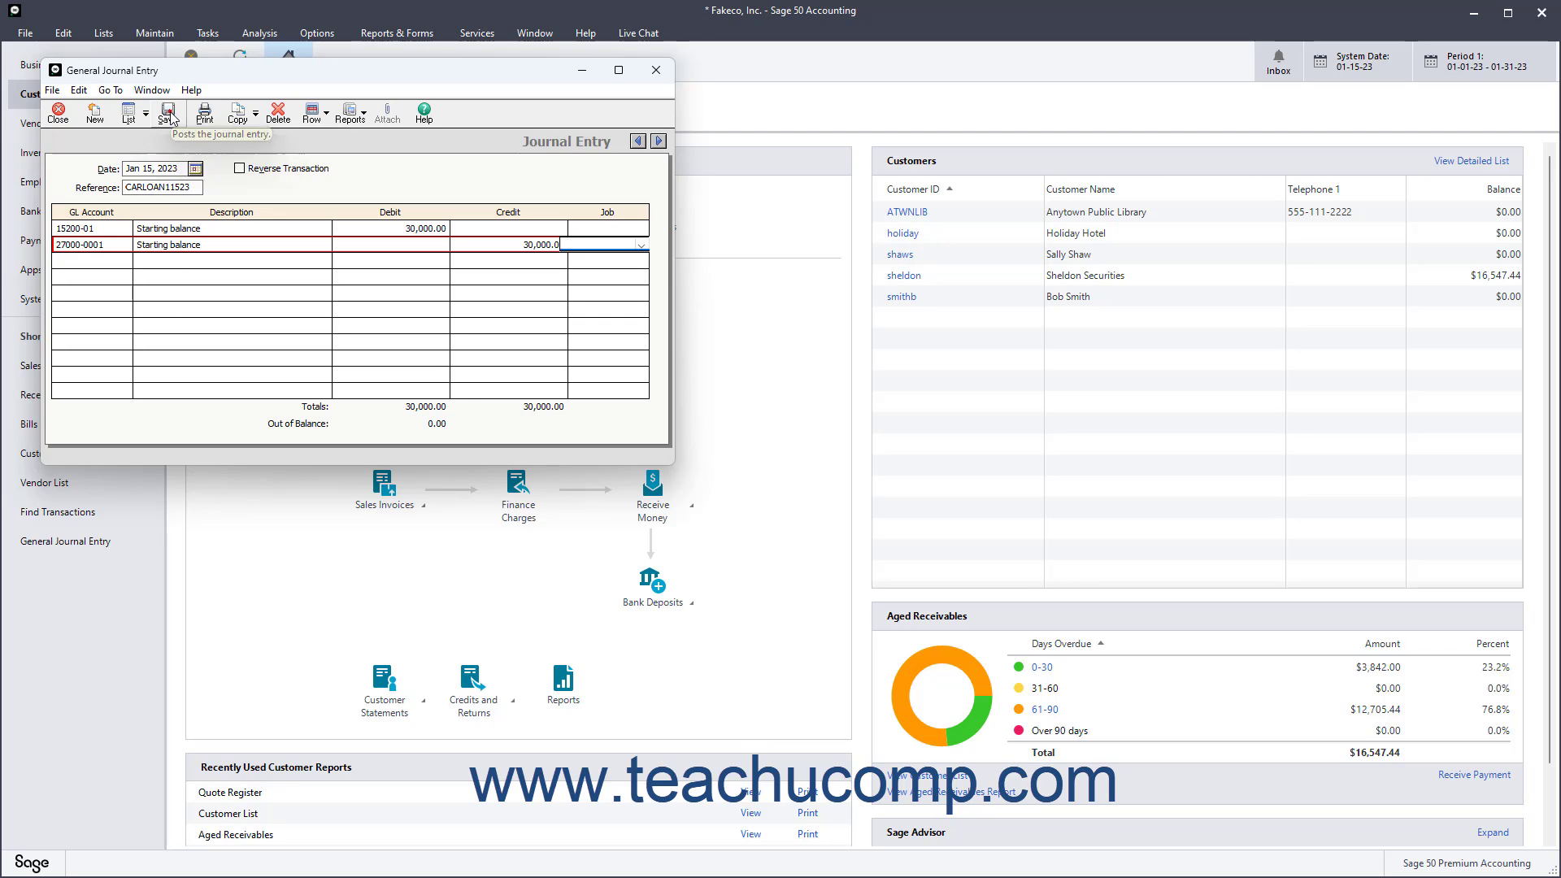
left_click(171, 118)
Close the General Journal Entry window after posting.
left_click(59, 116)
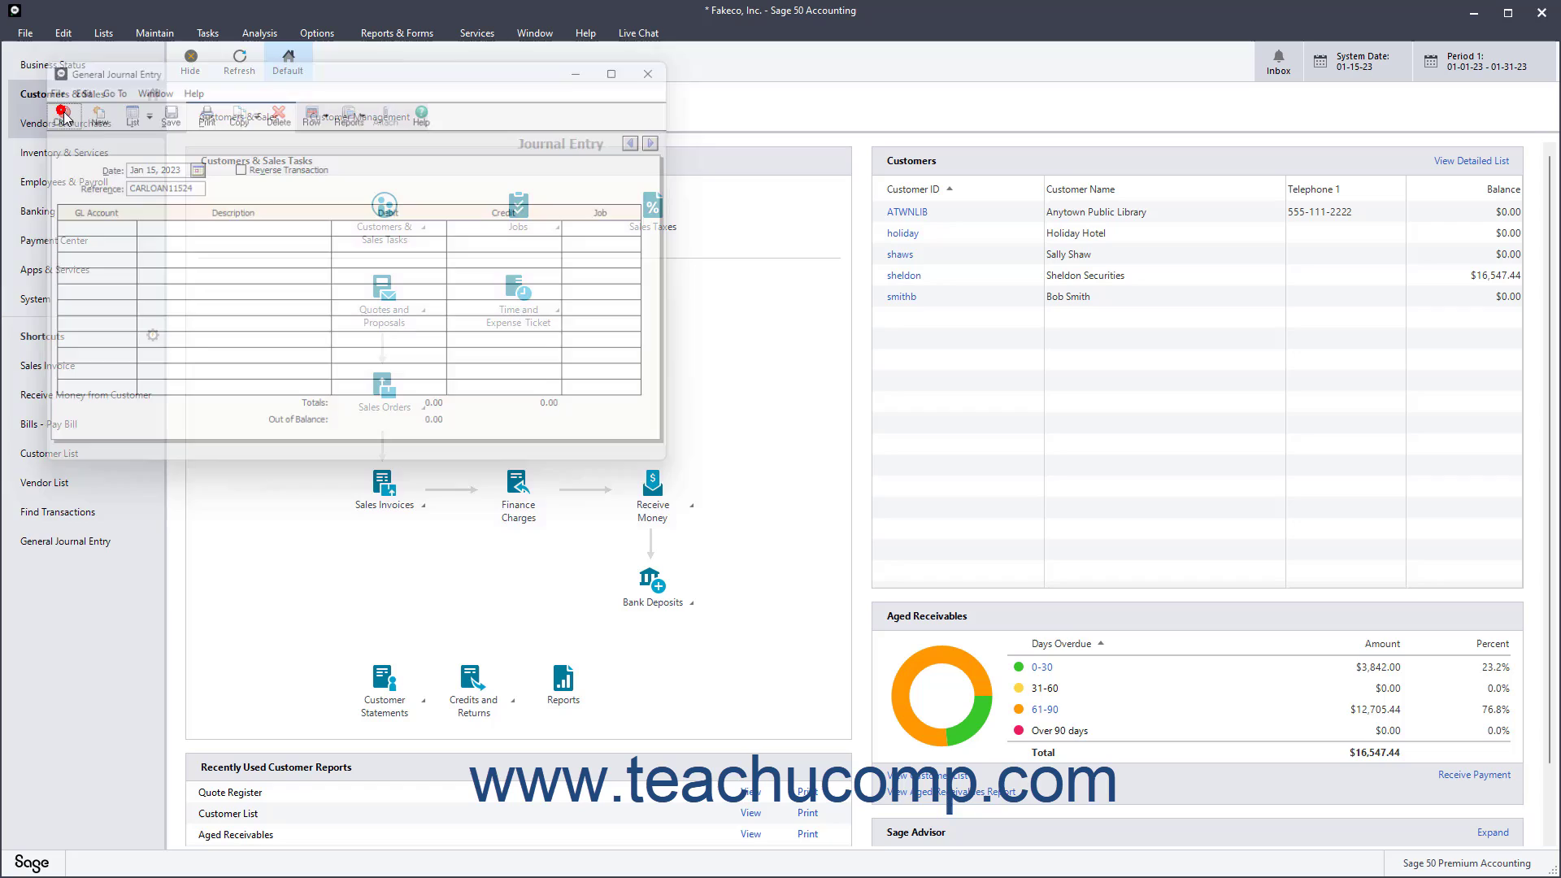